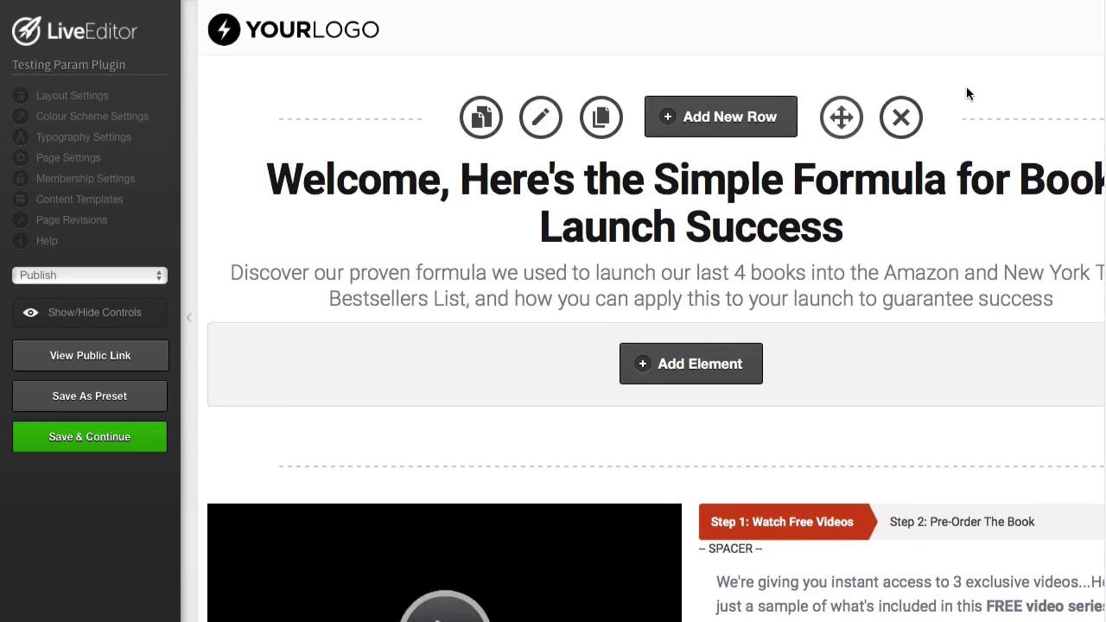
Step: Open the headline settings and highlight the yourname parameter in its op_get_param shortcode
{"action": "scroll", "coordinate": [967, 87], "scroll_direction": "down", "scroll_amount": 15}
{"action": "scroll", "coordinate": [967, 93], "scroll_direction": "down", "scroll_amount": 10}
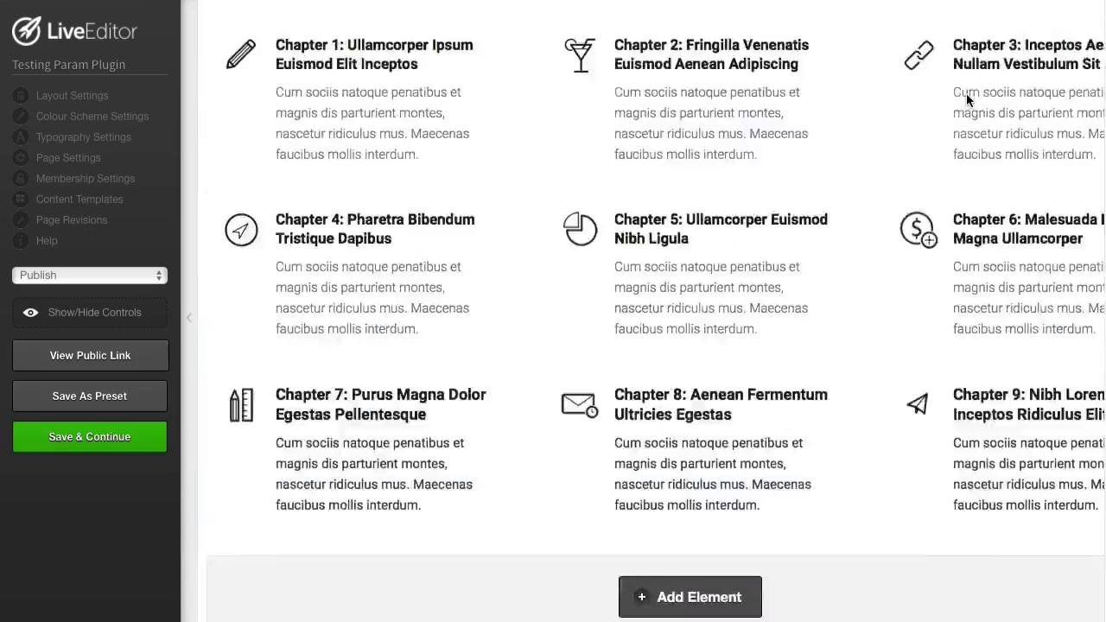
{"action": "scroll", "coordinate": [967, 93], "scroll_direction": "up", "scroll_amount": 15}
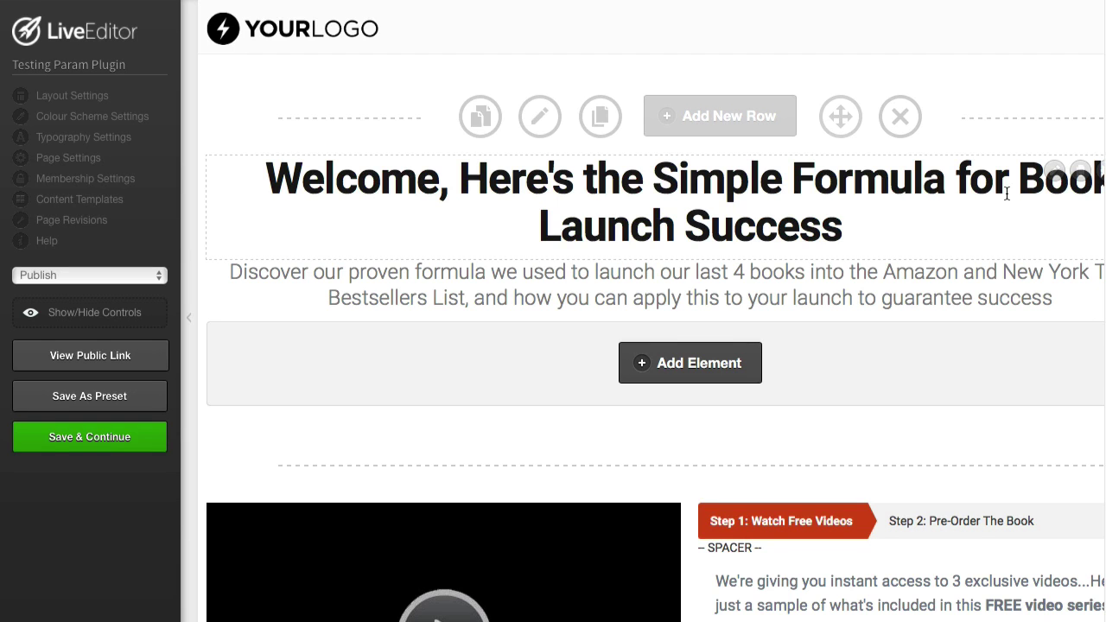
{"action": "left_click", "coordinate": [1056, 176]}
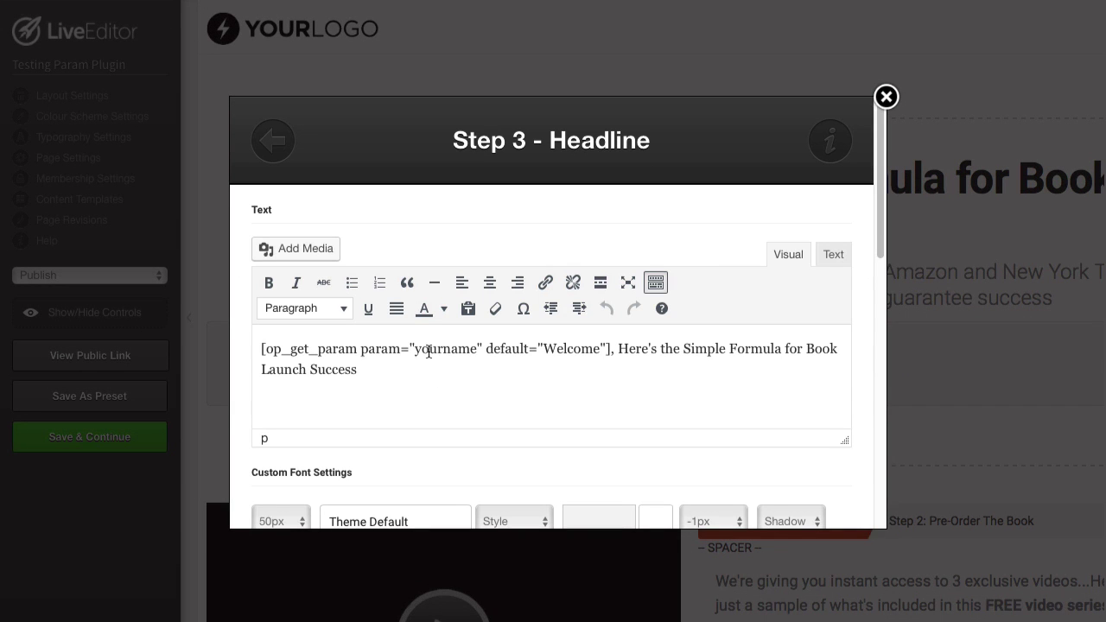
{"action": "left_click_drag", "start_coordinate": [410, 349], "coordinate": [483, 350]}
{"action": "left_click", "coordinate": [481, 349]}
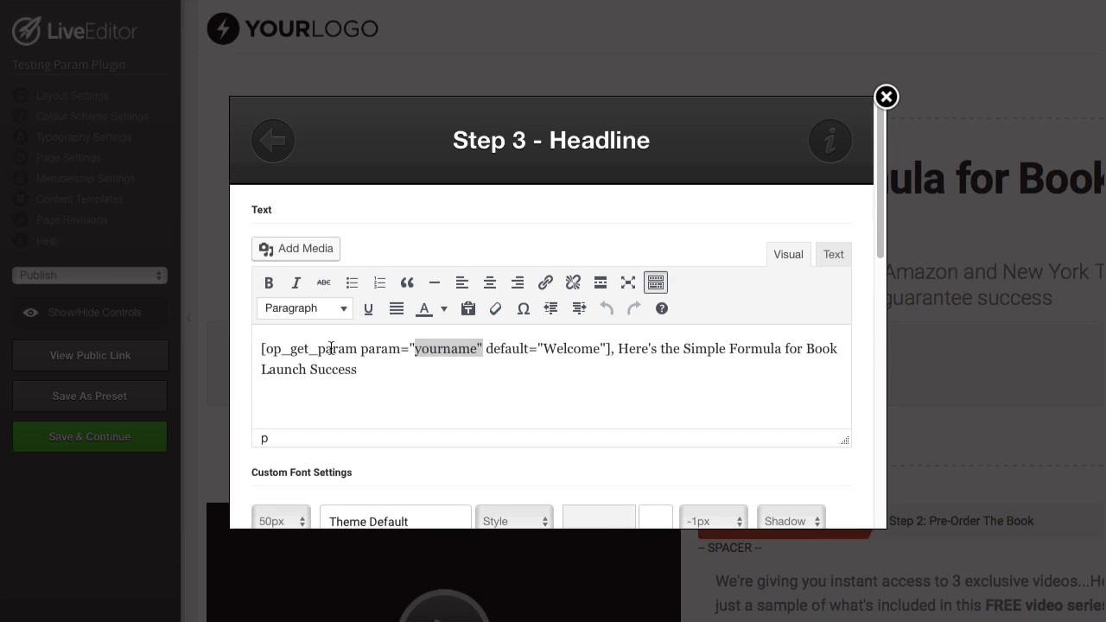
{"action": "left_click_drag", "start_coordinate": [611, 348], "coordinate": [240, 347]}
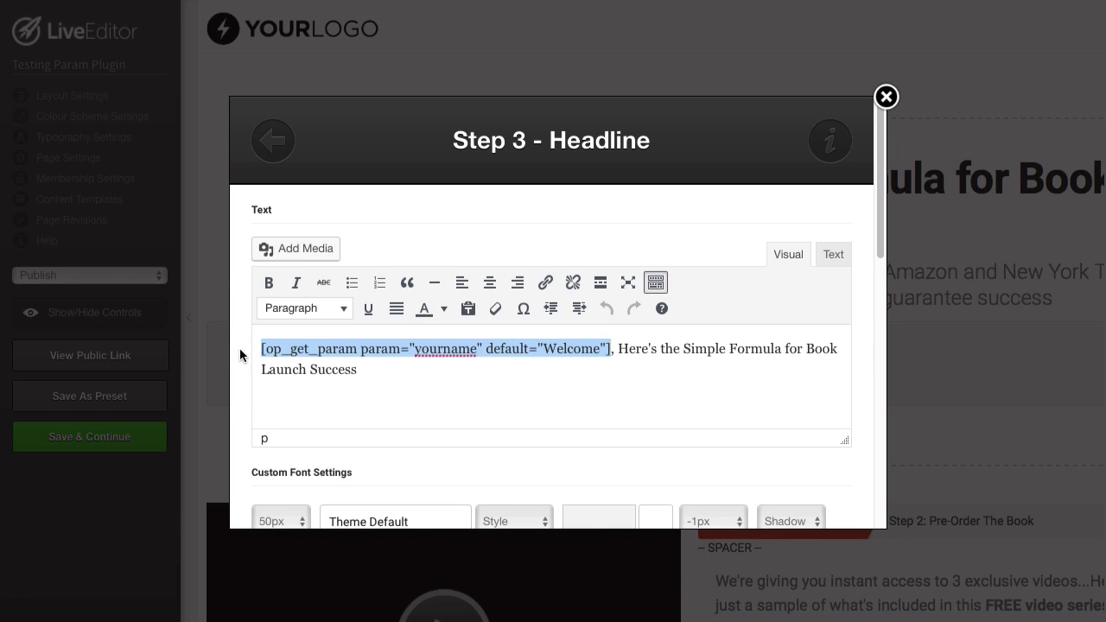
{"action": "left_click", "coordinate": [500, 400]}
{"action": "left_click_drag", "start_coordinate": [415, 349], "coordinate": [478, 348]}
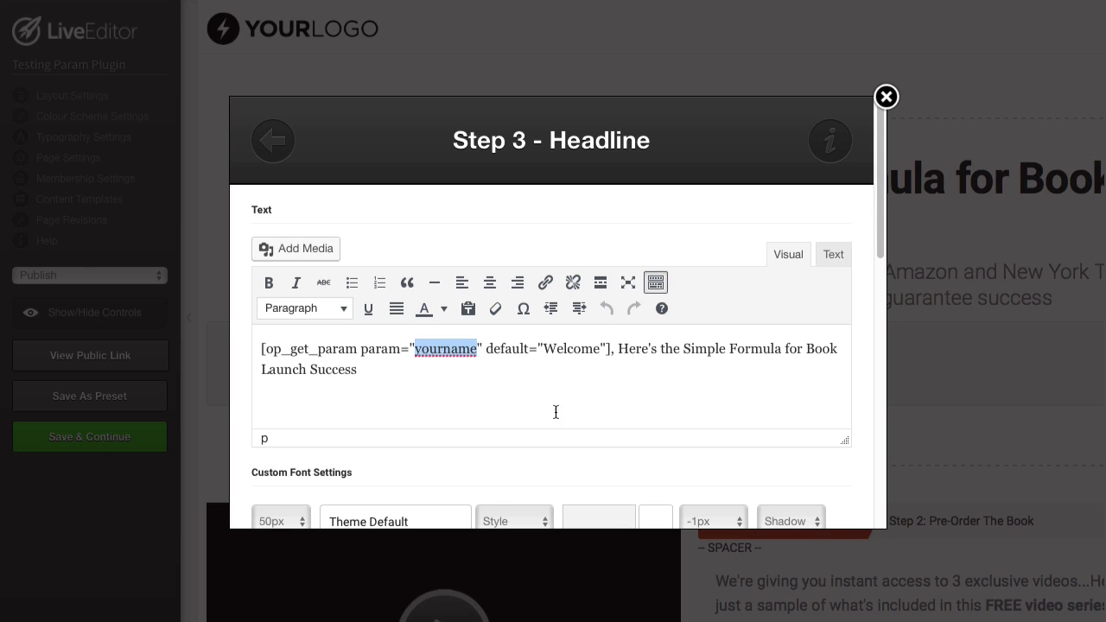
{"action": "left_click", "coordinate": [521, 354]}
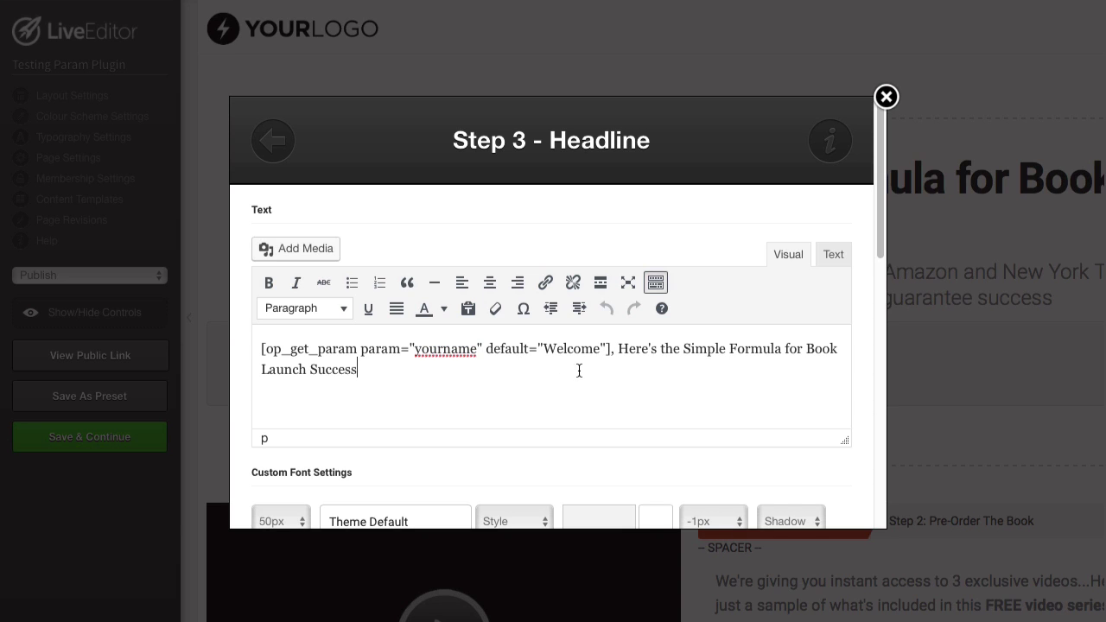
Step: Highlight the fallback value Welcome in the shortcode, then save the headline settings
{"action": "left_click_drag", "start_coordinate": [487, 349], "coordinate": [607, 349]}
{"action": "left_click", "coordinate": [575, 372]}
{"action": "left_click_drag", "start_coordinate": [545, 348], "coordinate": [607, 349]}
{"action": "left_click", "coordinate": [632, 367]}
{"action": "scroll", "coordinate": [660, 378], "scroll_direction": "down", "scroll_amount": 10}
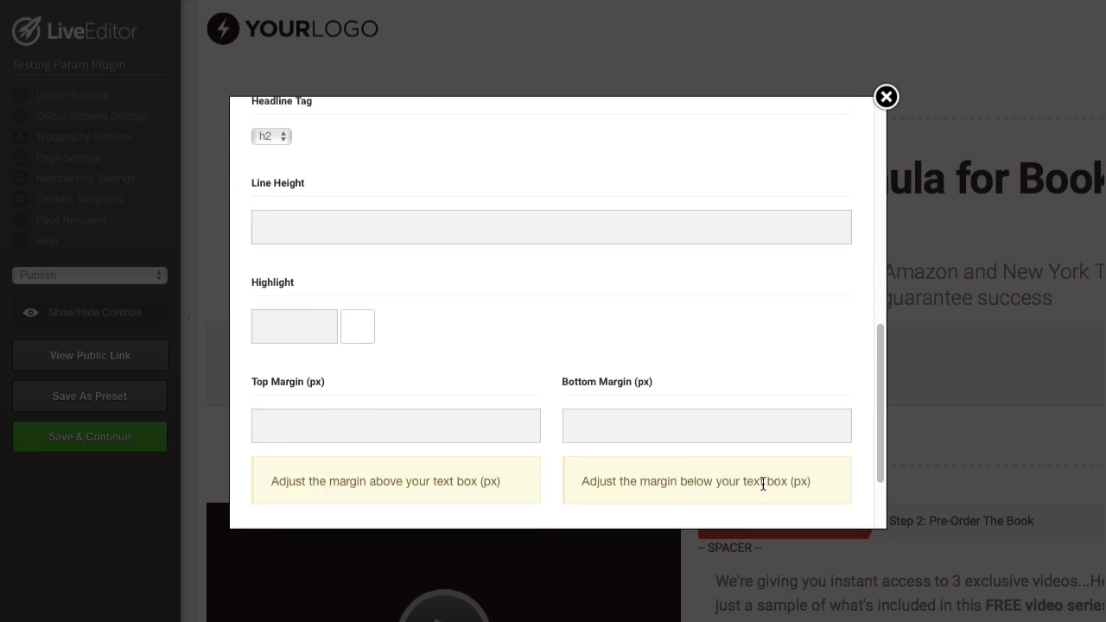
{"action": "left_click", "coordinate": [810, 485]}
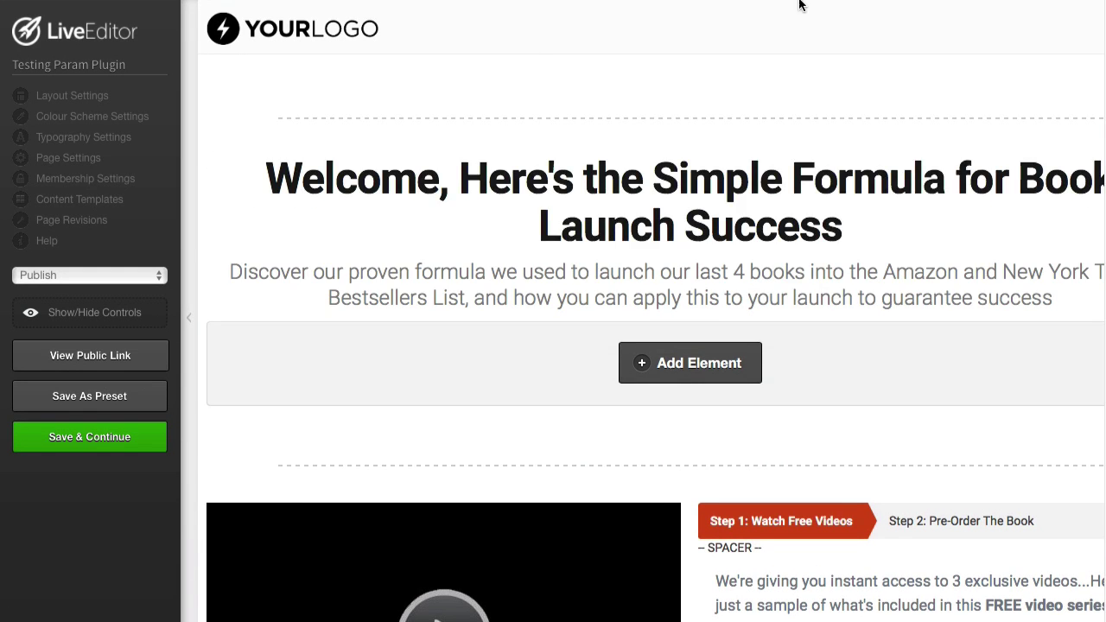
Step: Open the published page in Safari with ?yourname=James appended to its URL
{"action": "left_click", "coordinate": [159, 355]}
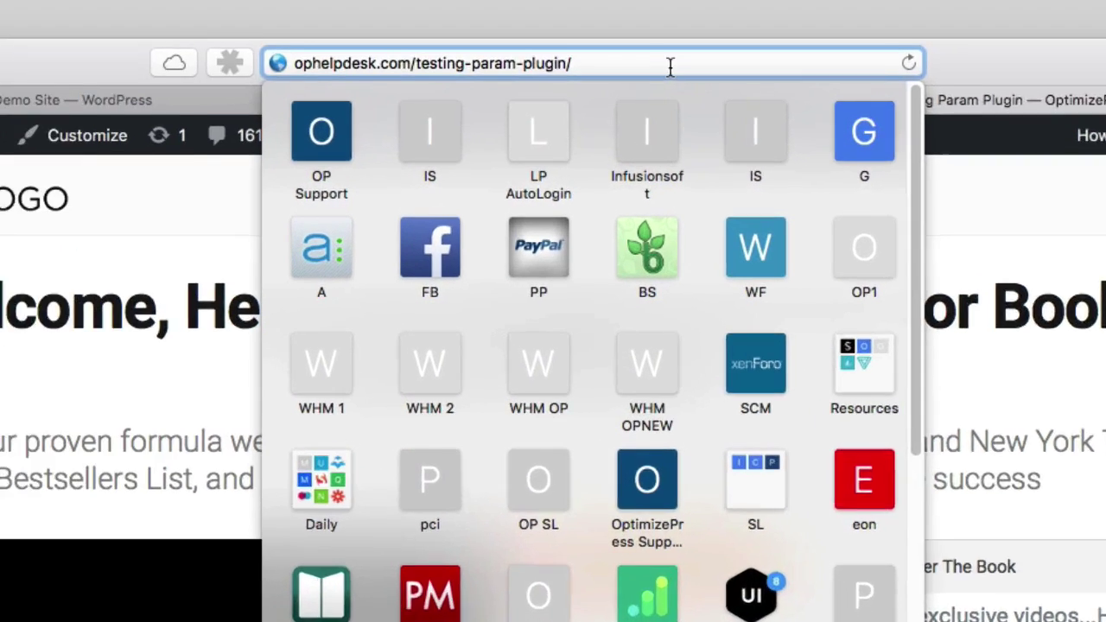
{"action": "type", "text": "?yourname="}
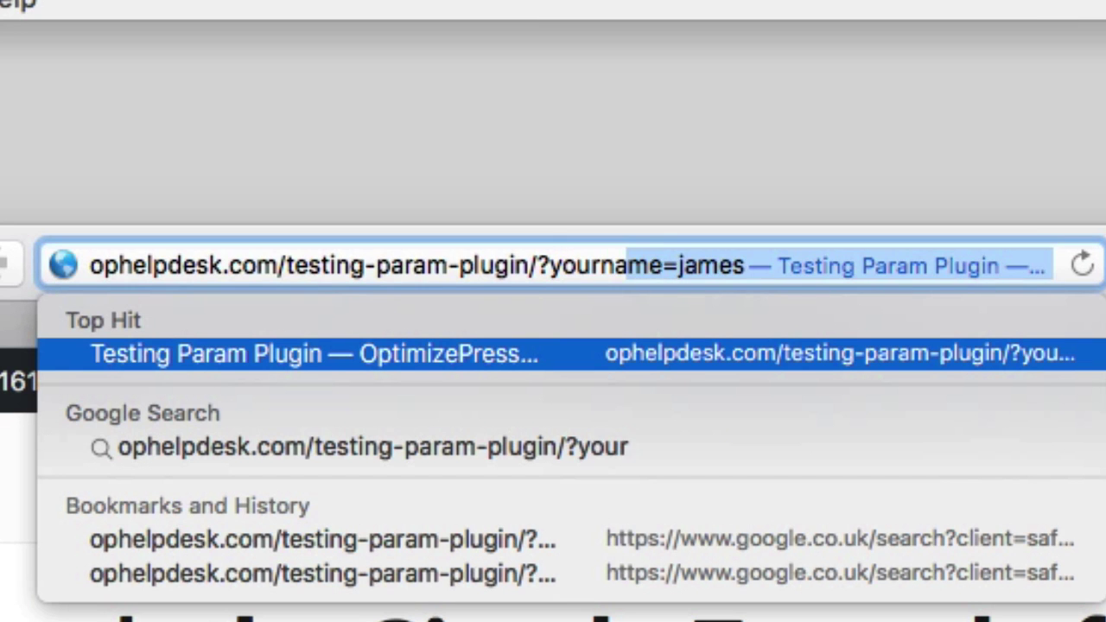
{"action": "type", "text": "James"}
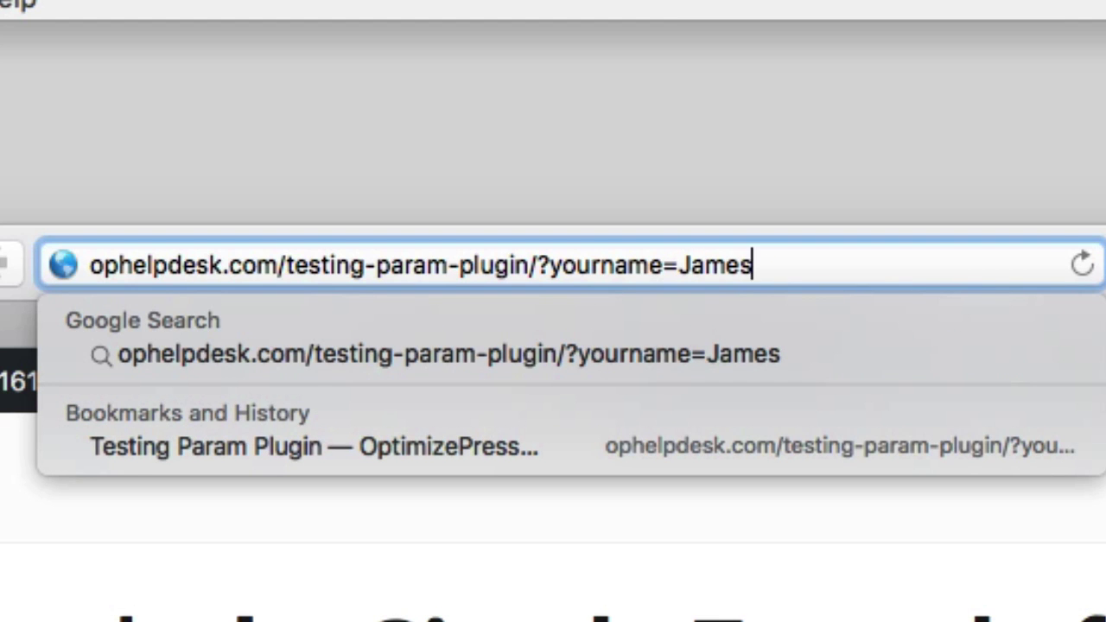
{"action": "key", "text": "Return"}
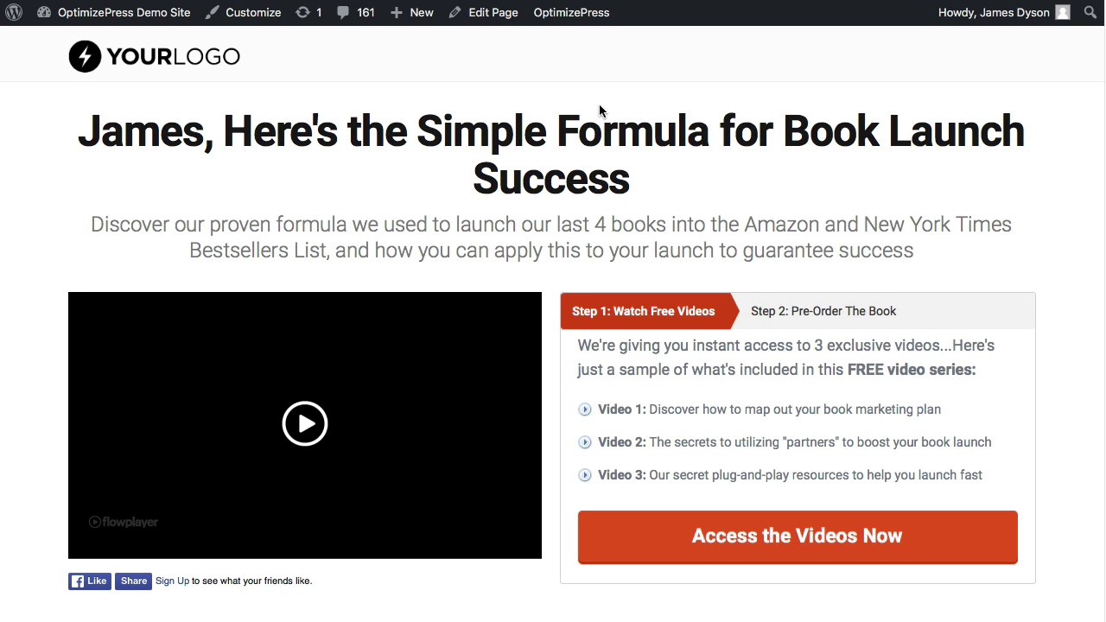
{"action": "key", "text": "super+l"}
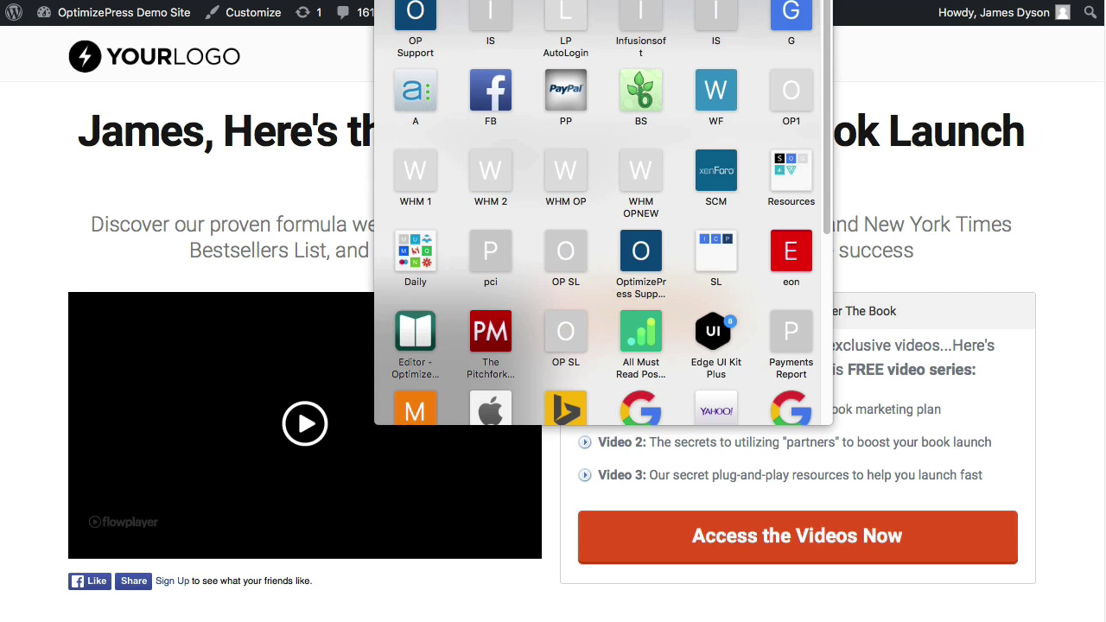
{"action": "key", "text": "Escape"}
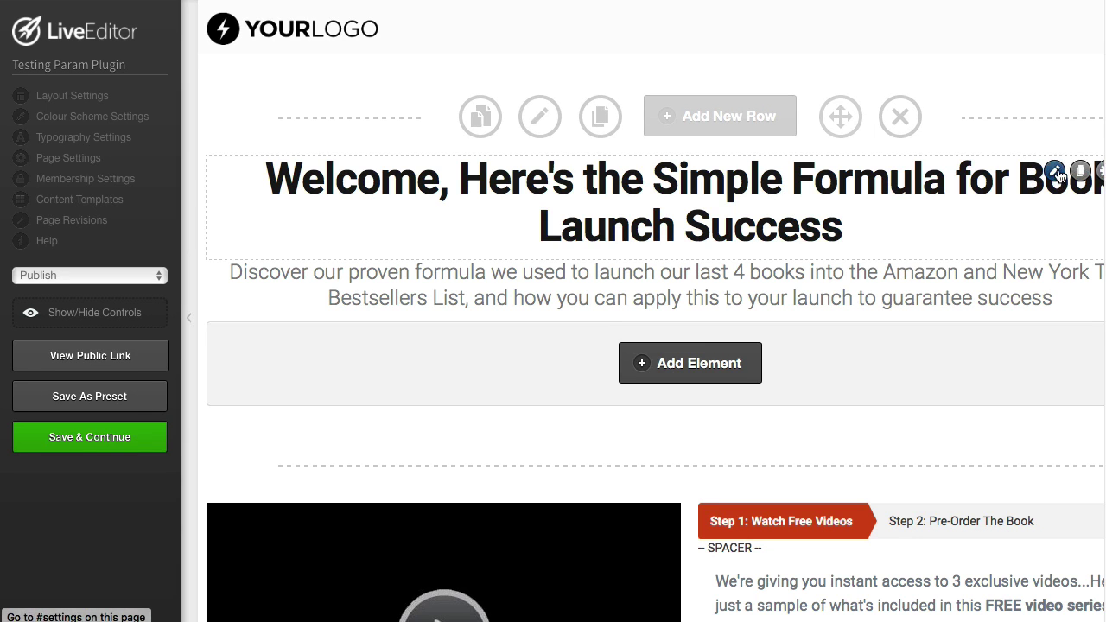
Step: Reopen the headline settings, highlight yourname and the full op_get_param shortcode, then close unchanged
{"action": "left_click", "coordinate": [1056, 173]}
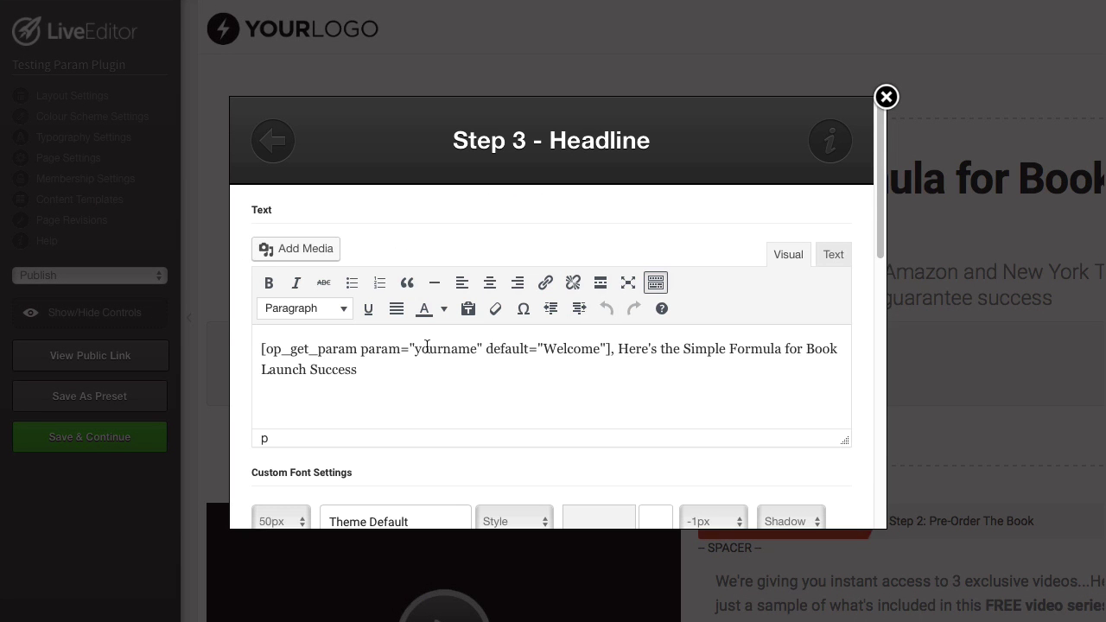
{"action": "left_click_drag", "start_coordinate": [416, 347], "coordinate": [478, 349]}
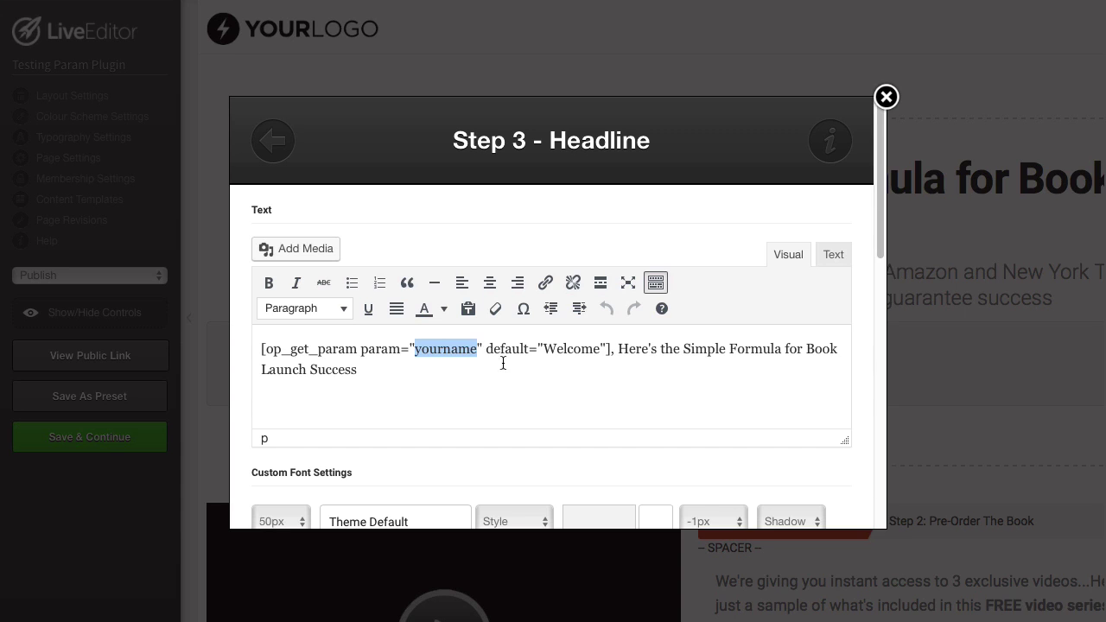
{"action": "left_click", "coordinate": [478, 349]}
{"action": "left_click_drag", "start_coordinate": [613, 348], "coordinate": [250, 346]}
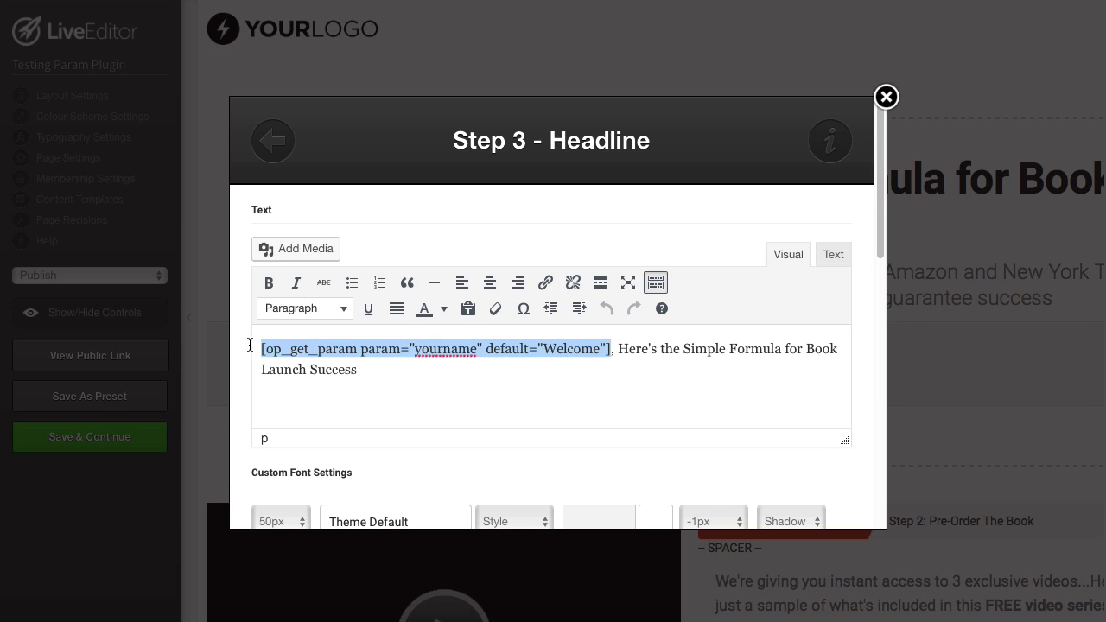
{"action": "left_click", "coordinate": [478, 386]}
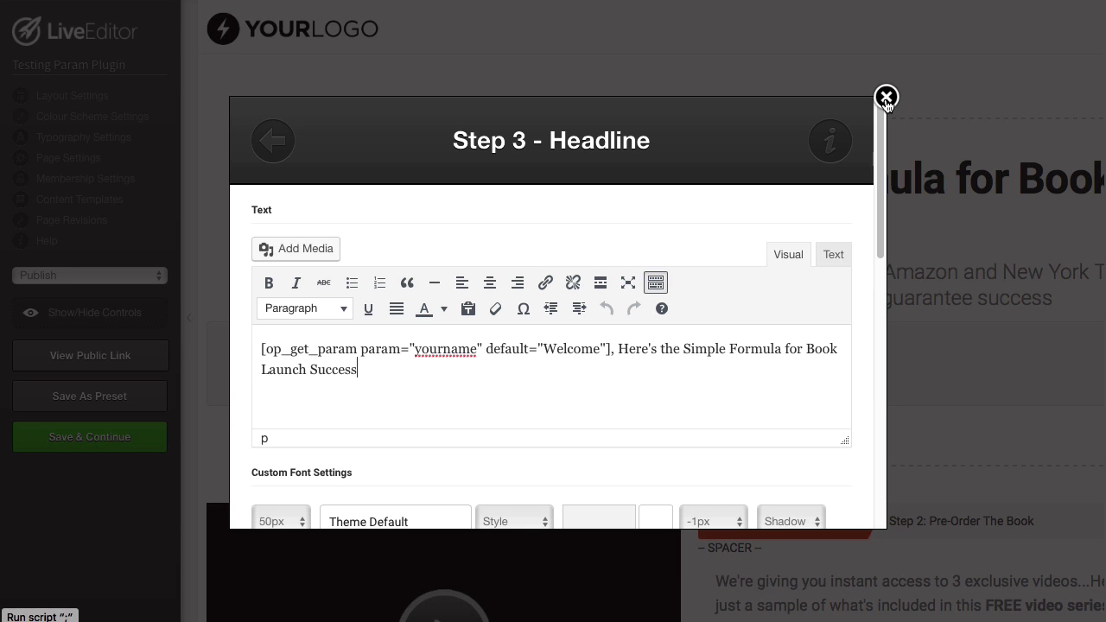
{"action": "left_click", "coordinate": [886, 97]}
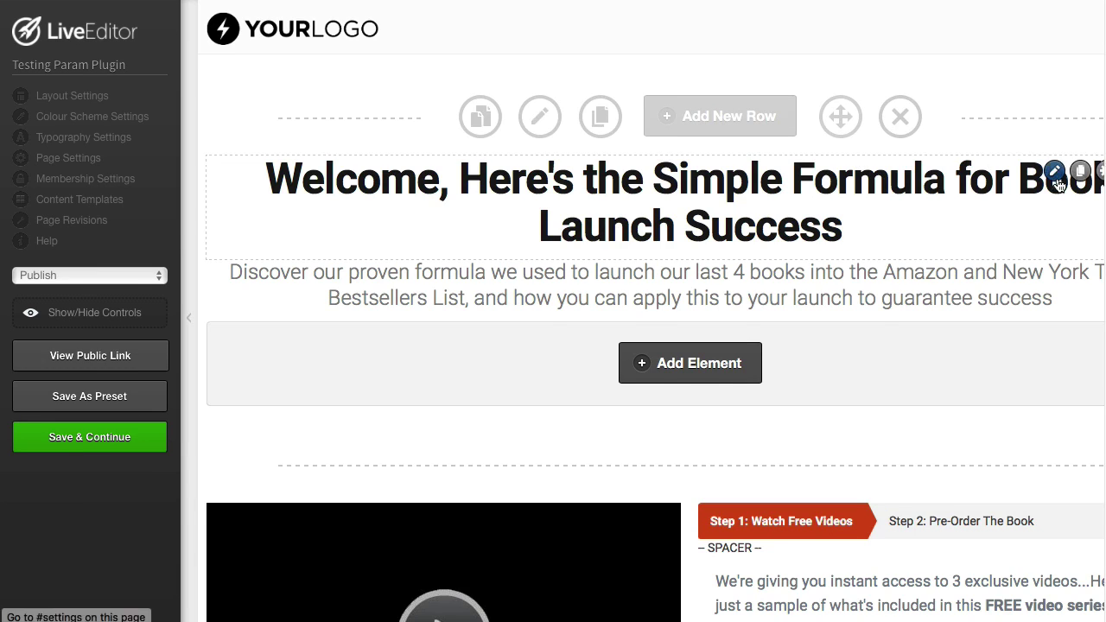
Step: Insert a button element found by searching 'button' and choose a button style
{"action": "scroll", "coordinate": [1037, 185], "scroll_direction": "down", "scroll_amount": 20}
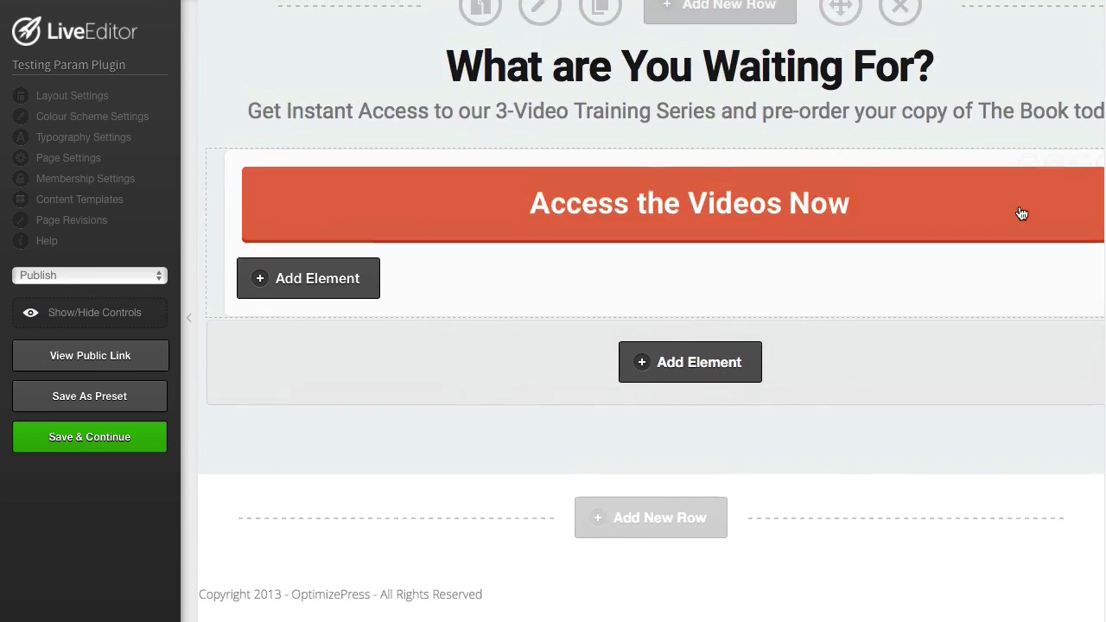
{"action": "scroll", "coordinate": [1022, 214], "scroll_direction": "up", "scroll_amount": 1}
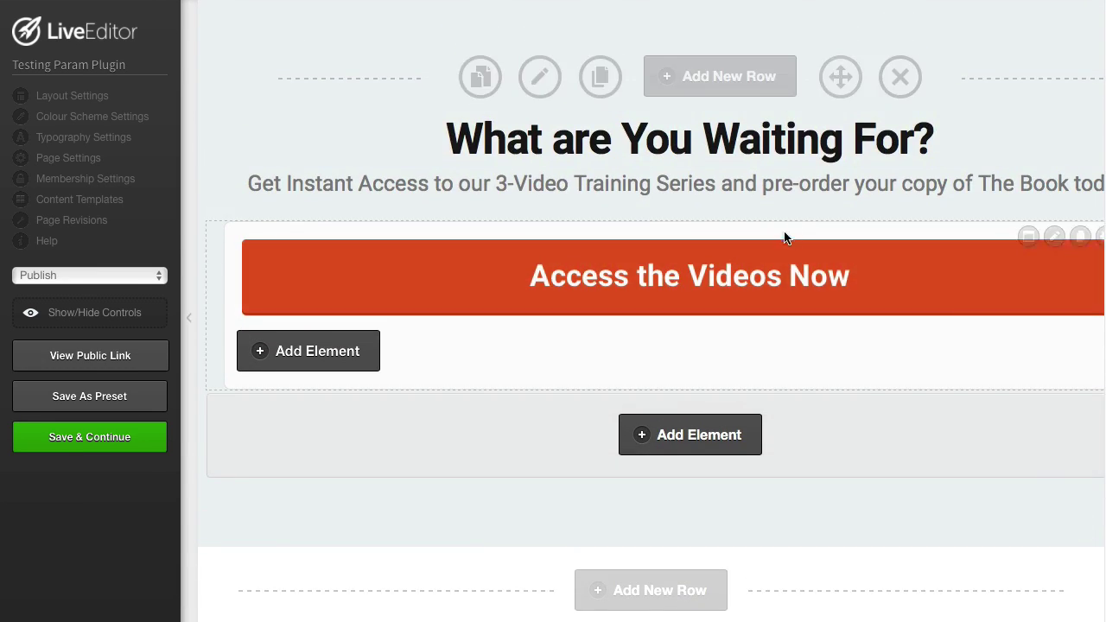
{"action": "left_click", "coordinate": [626, 436]}
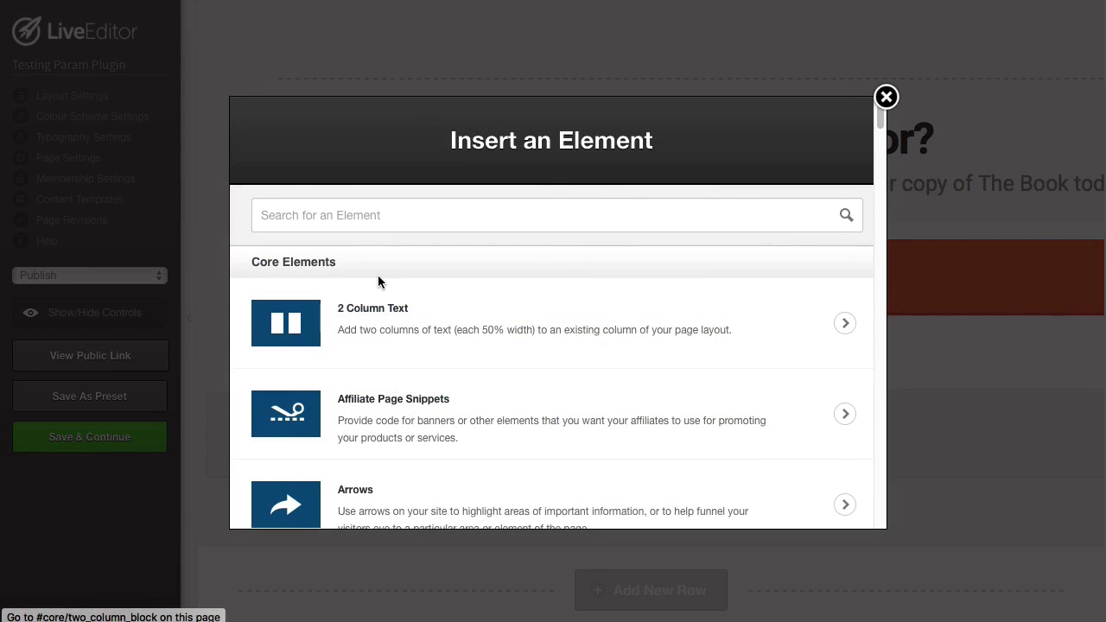
{"action": "type", "text": "button"}
{"action": "left_click", "coordinate": [398, 350]}
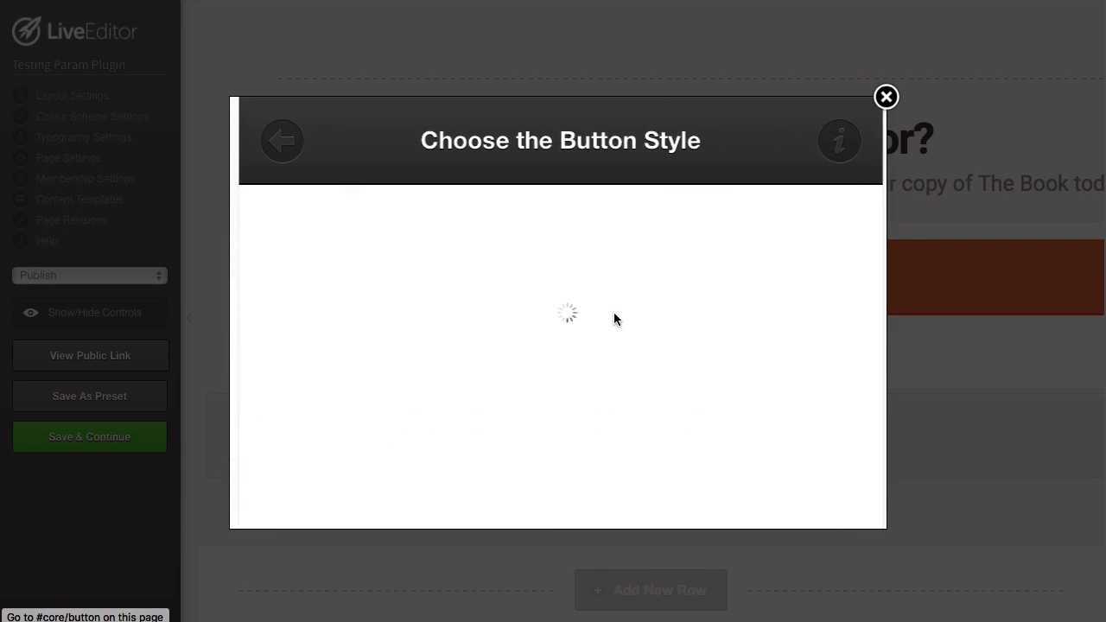
{"action": "left_click", "coordinate": [566, 317]}
{"action": "scroll", "coordinate": [458, 377], "scroll_direction": "down", "scroll_amount": 3}
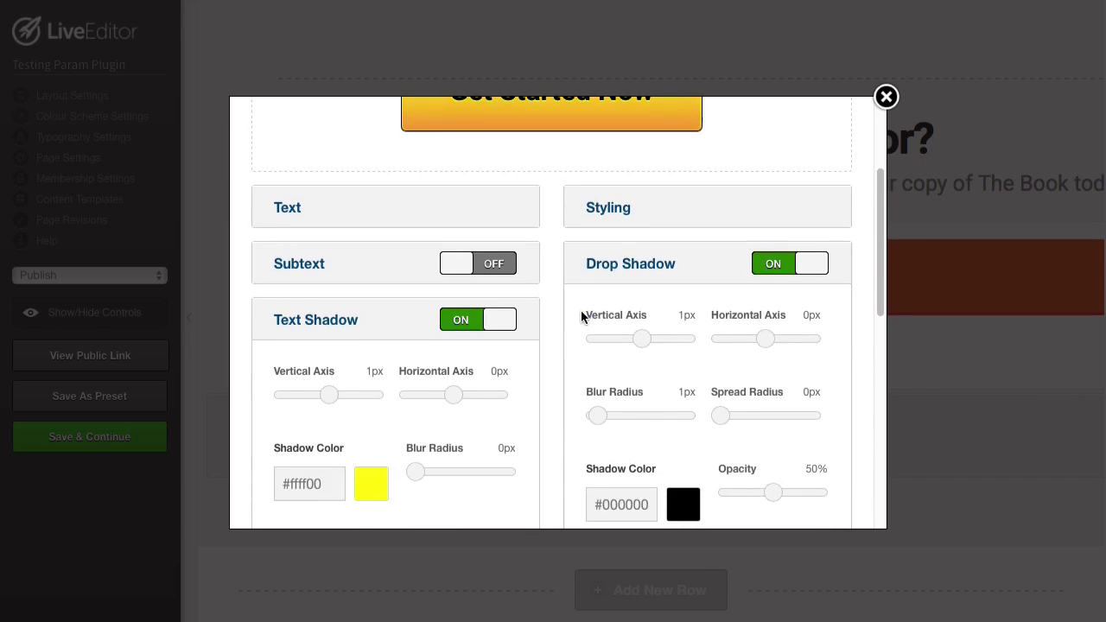
{"action": "scroll", "coordinate": [592, 311], "scroll_direction": "down", "scroll_amount": 8}
{"action": "left_click", "coordinate": [548, 387]}
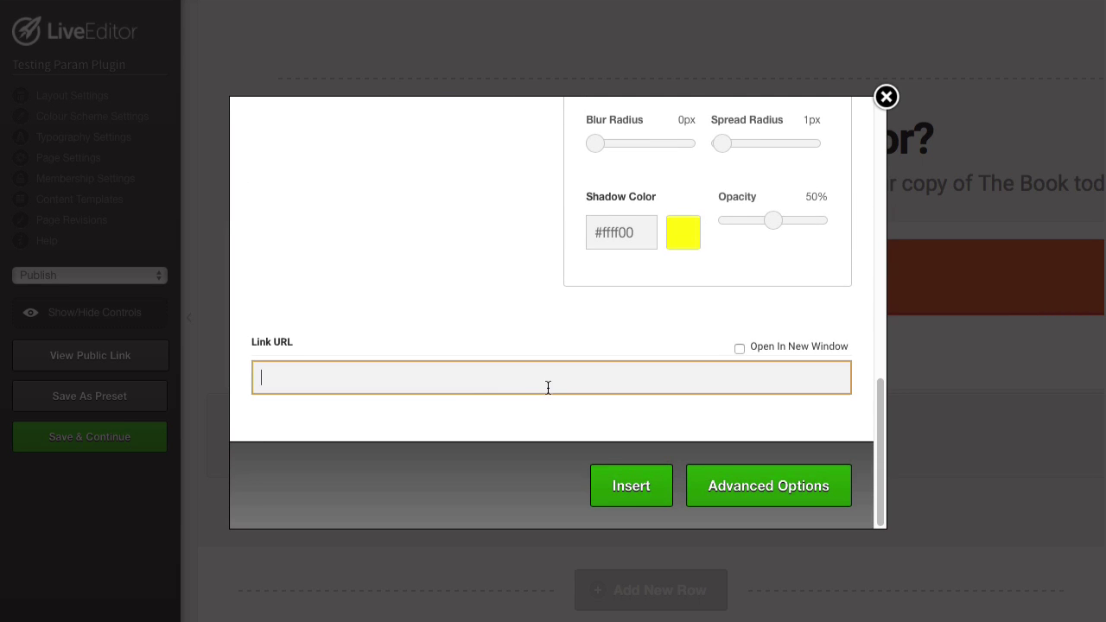
{"action": "type", "text": "http://www.optimizep"}
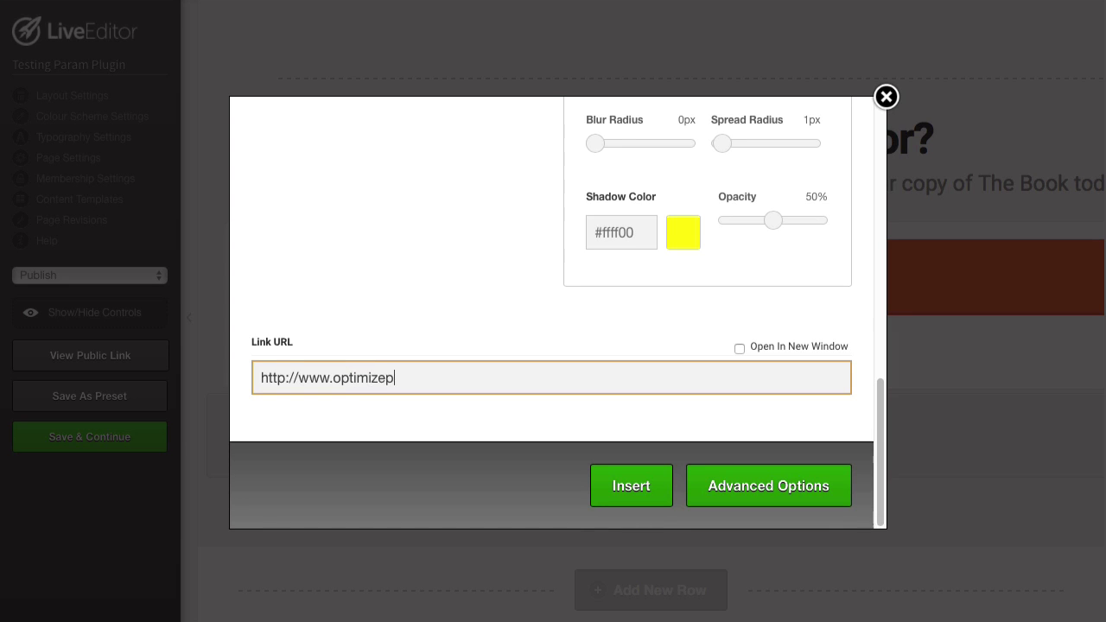
{"action": "type", "text": "ress.com/"}
{"action": "type", "text": "[op_get_param param=\"promoCode\"]"}
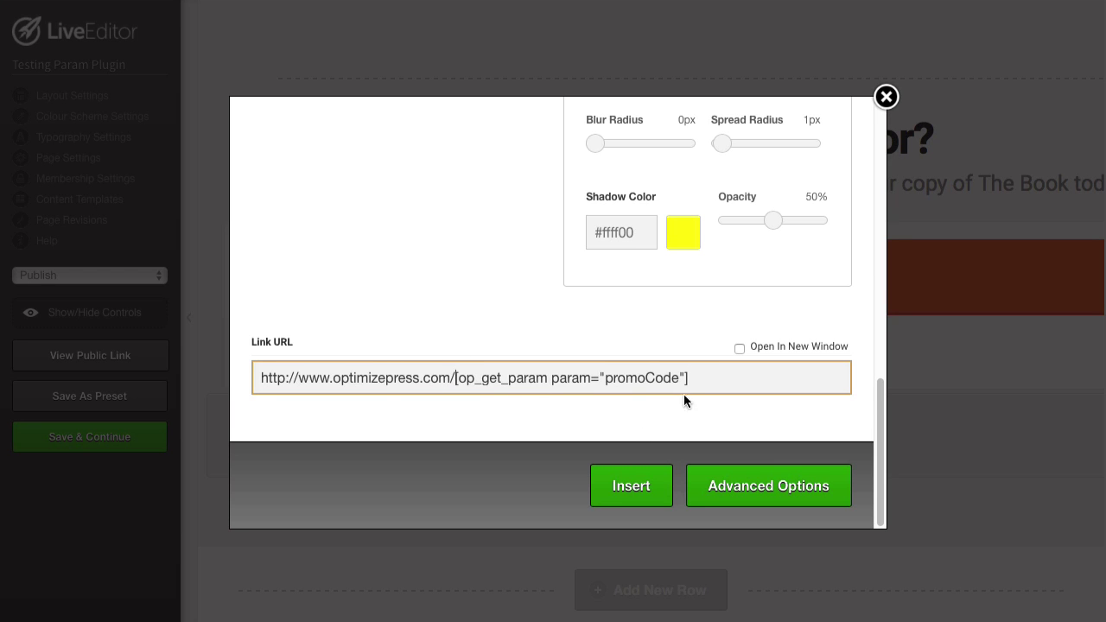
{"action": "double_click", "coordinate": [629, 378]}
{"action": "type", "text": "promo"}
{"action": "left_click", "coordinate": [714, 375]}
{"action": "type", "text": "/"}
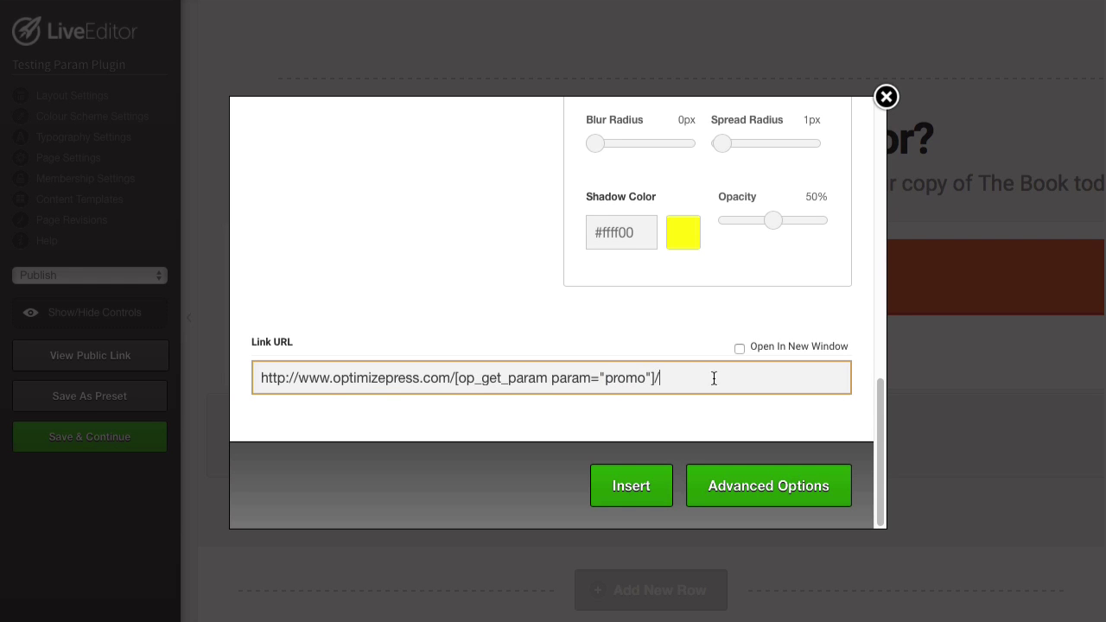
{"action": "left_click", "coordinate": [639, 497]}
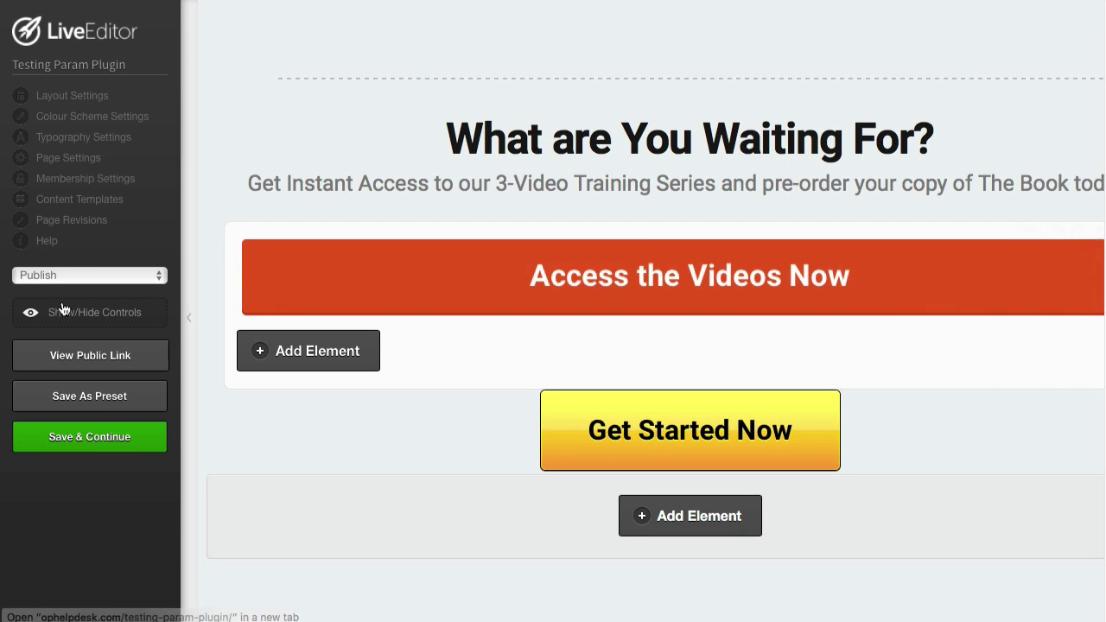
Step: Delete the orange Access the Videos Now element and save the page
{"action": "left_click", "coordinate": [189, 318]}
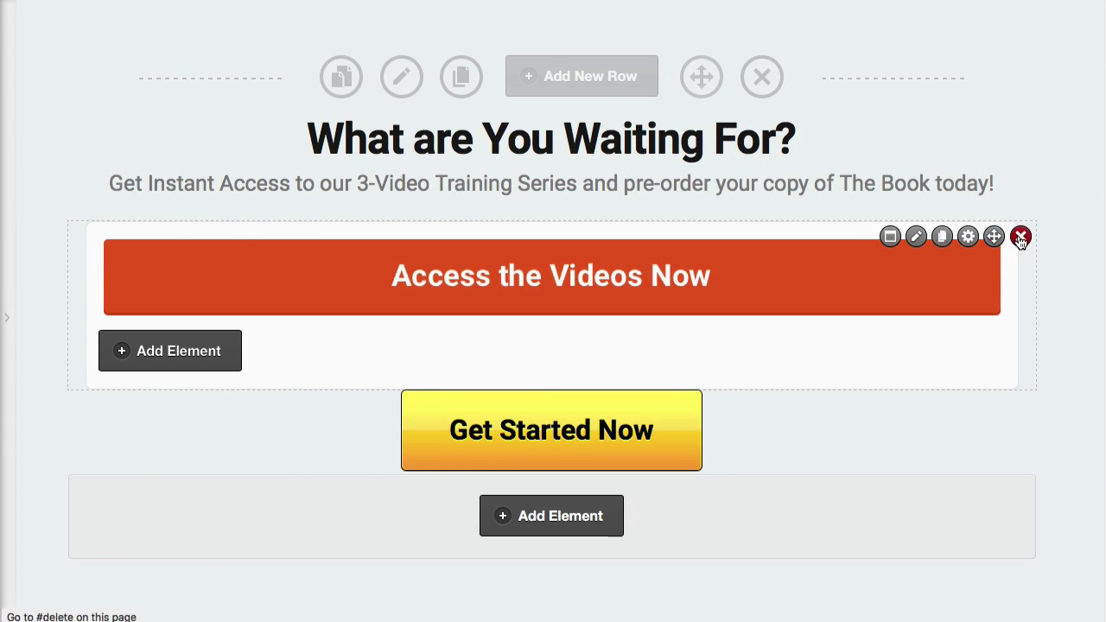
{"action": "left_click", "coordinate": [1021, 236]}
{"action": "left_click", "coordinate": [716, 312]}
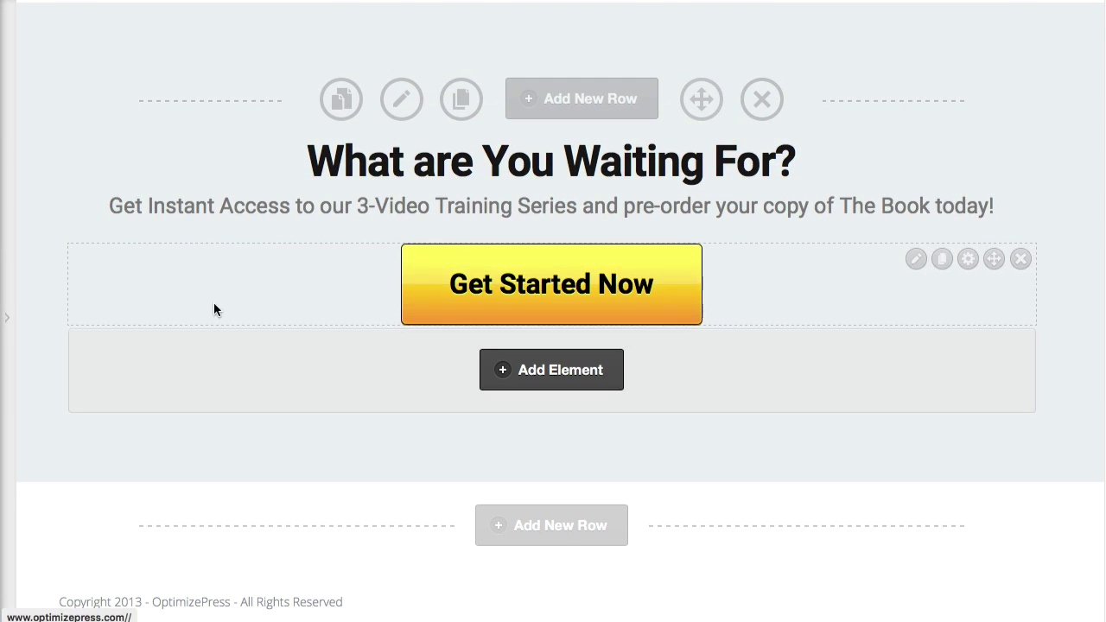
{"action": "left_click", "coordinate": [6, 316]}
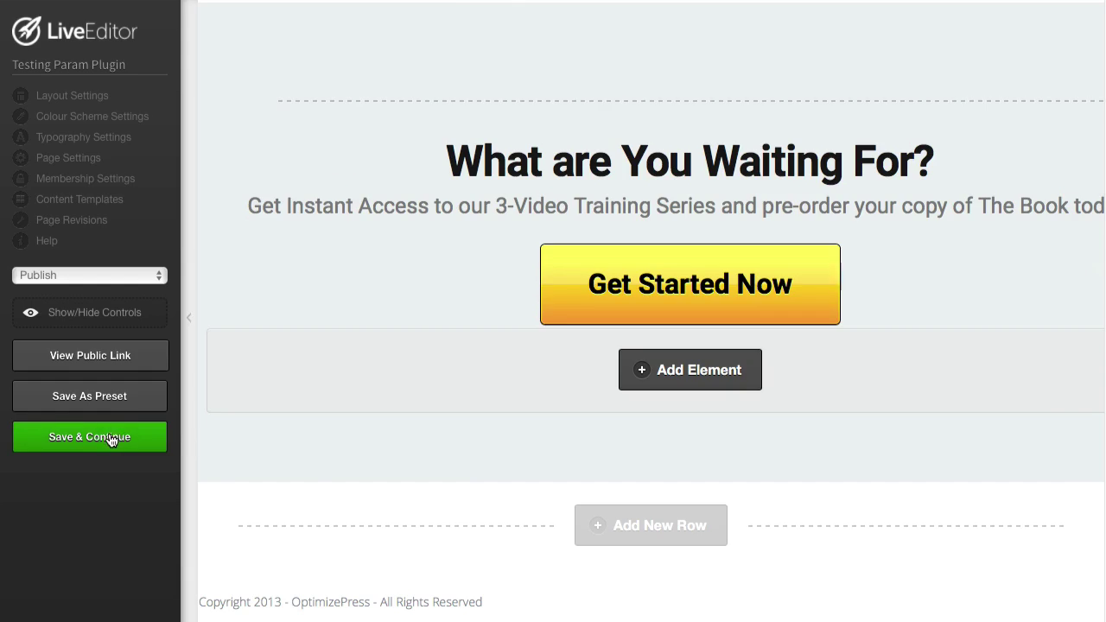
{"action": "left_click", "coordinate": [110, 440]}
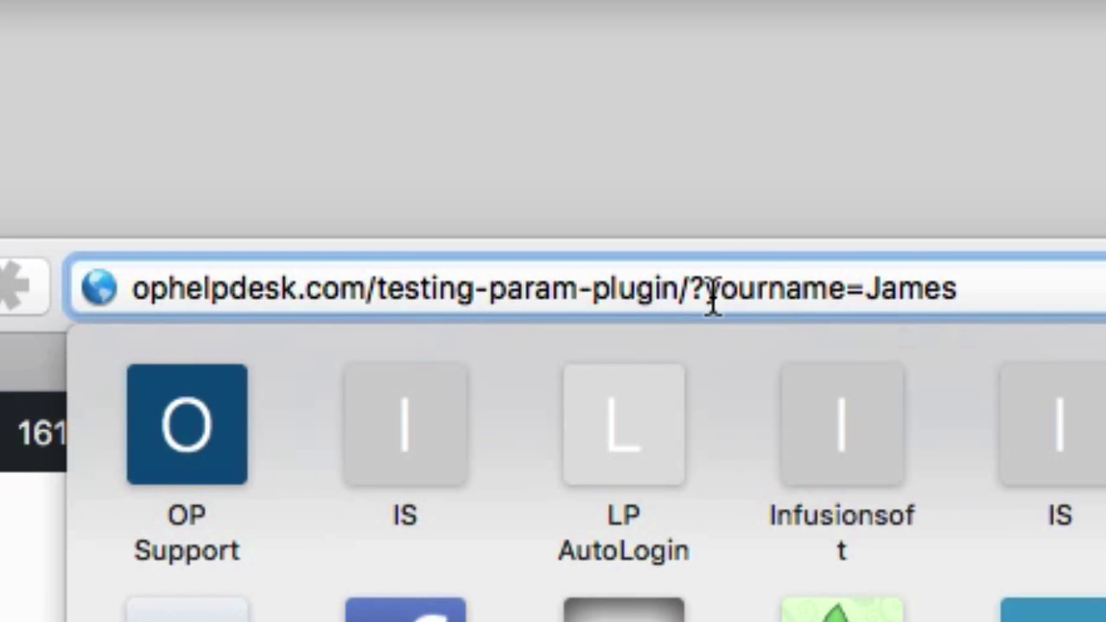
Step: Replace yourname=James with promo=page1 in the URL, reload, and scroll to the Get Started Now button
{"action": "left_click_drag", "start_coordinate": [707, 292], "coordinate": [957, 289]}
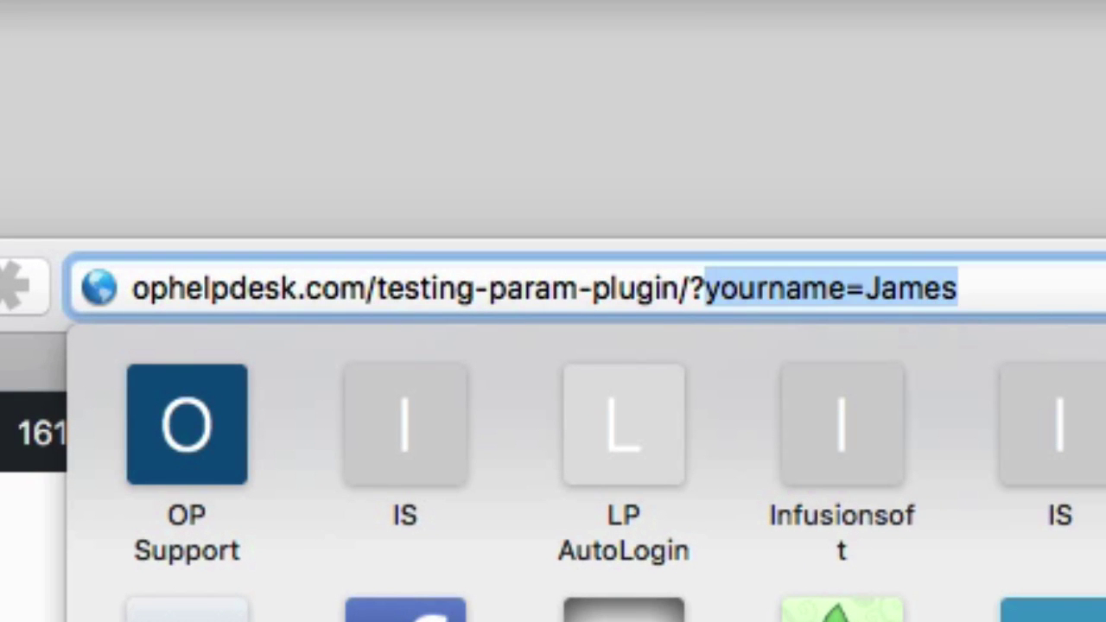
{"action": "type", "text": "promo="}
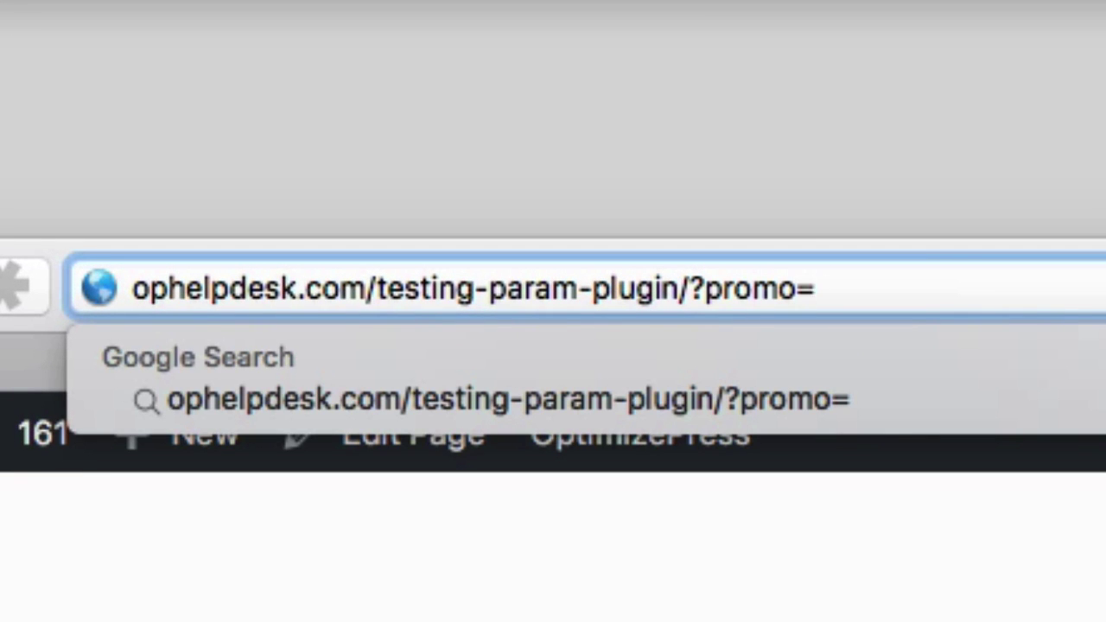
{"action": "type", "text": "page1"}
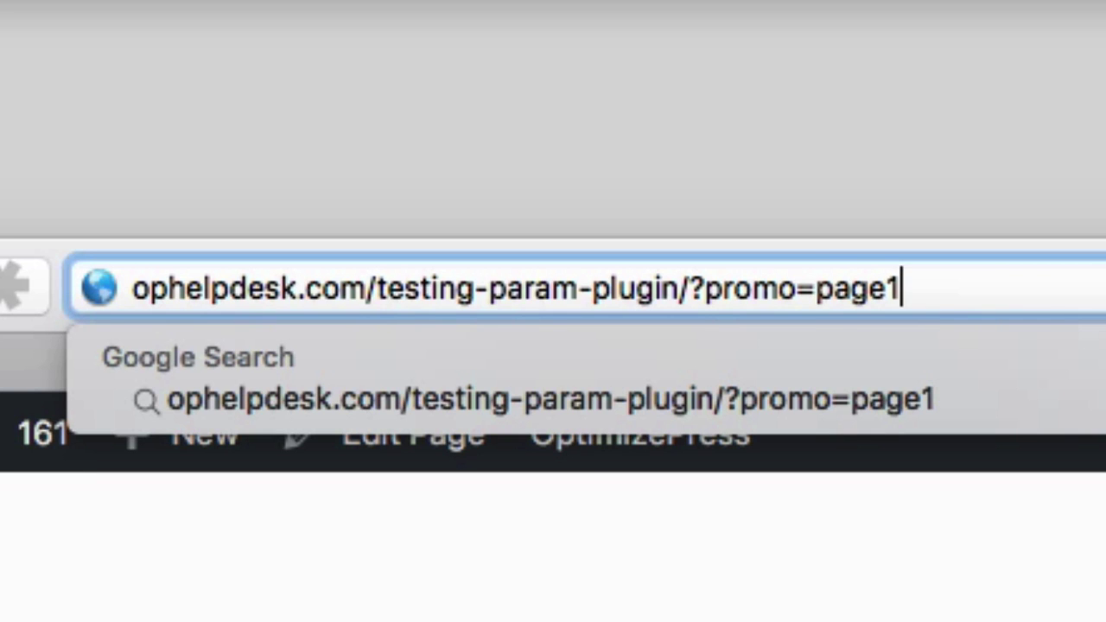
{"action": "key", "text": "Return"}
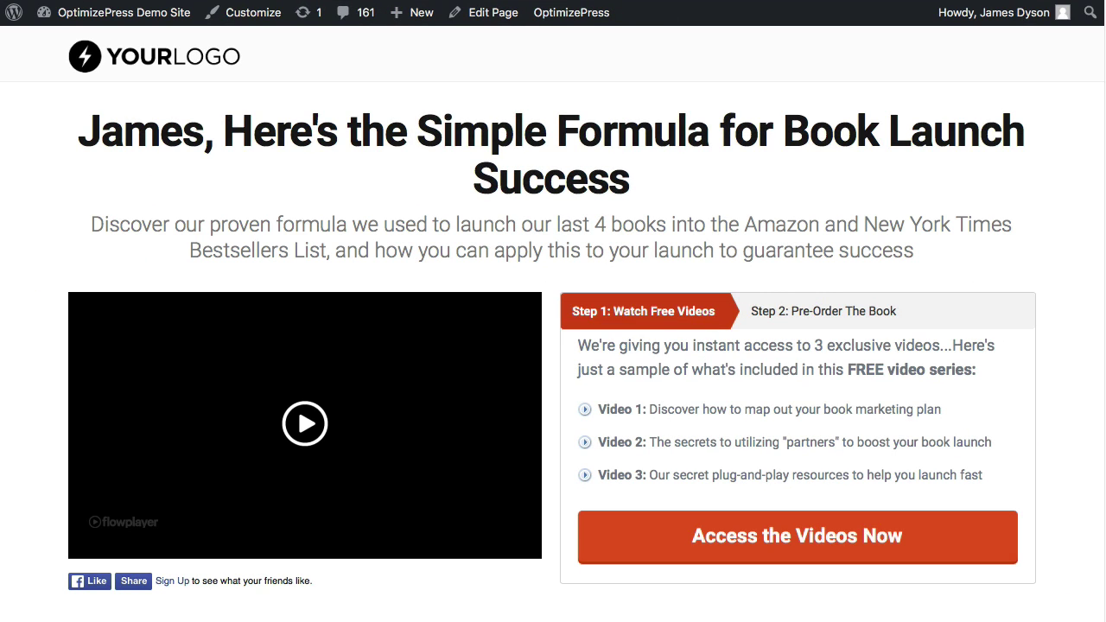
{"action": "scroll", "coordinate": [948, 116], "scroll_direction": "down", "scroll_amount": 15}
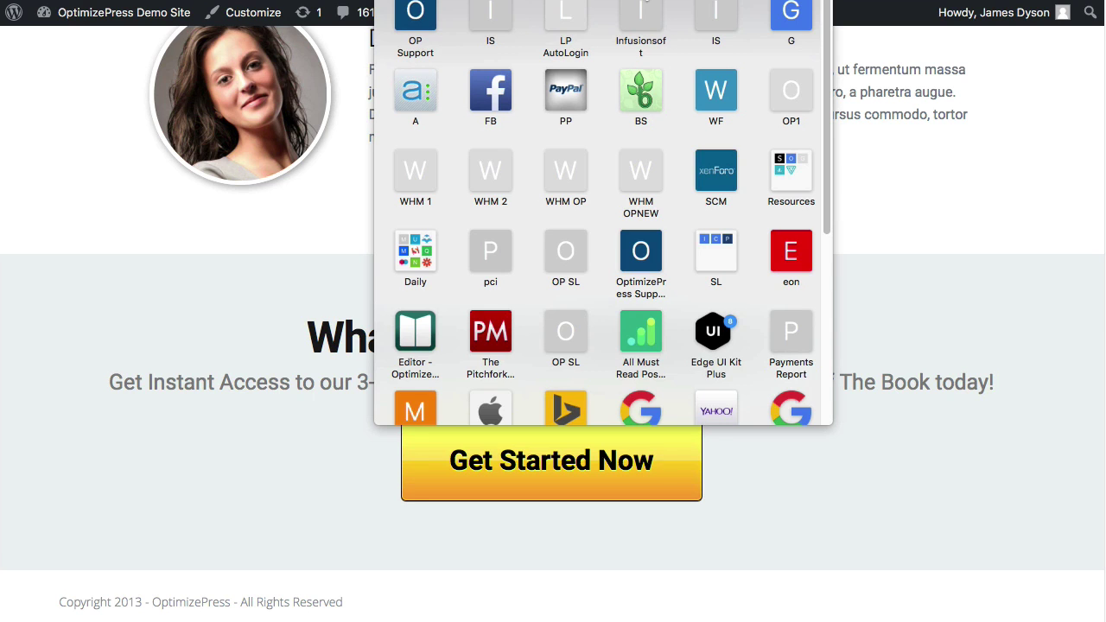
{"action": "left_click", "coordinate": [744, 494]}
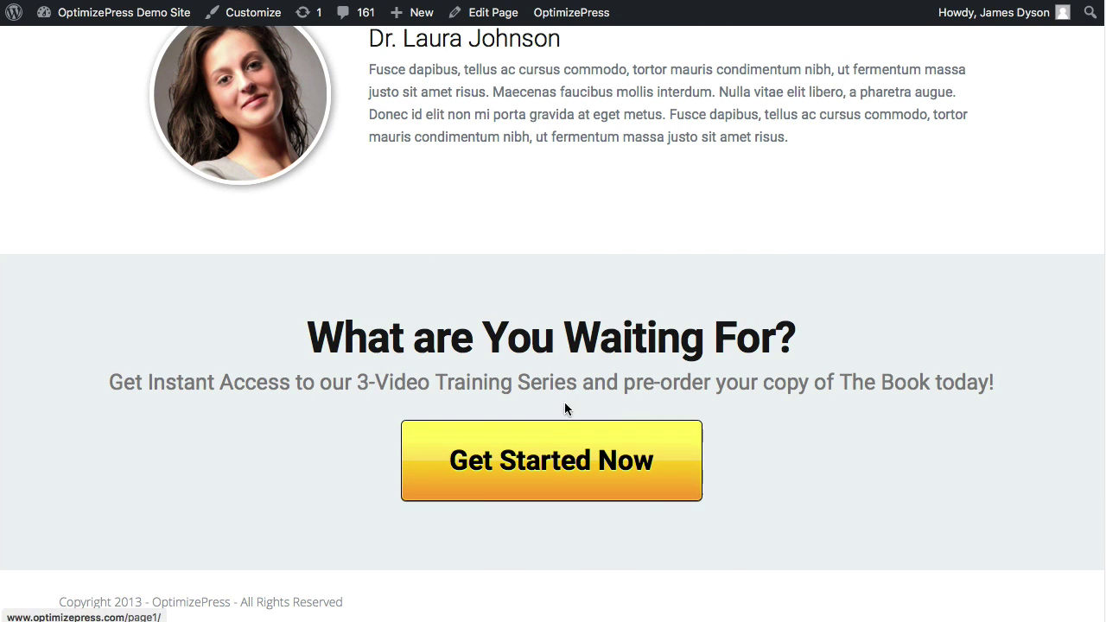